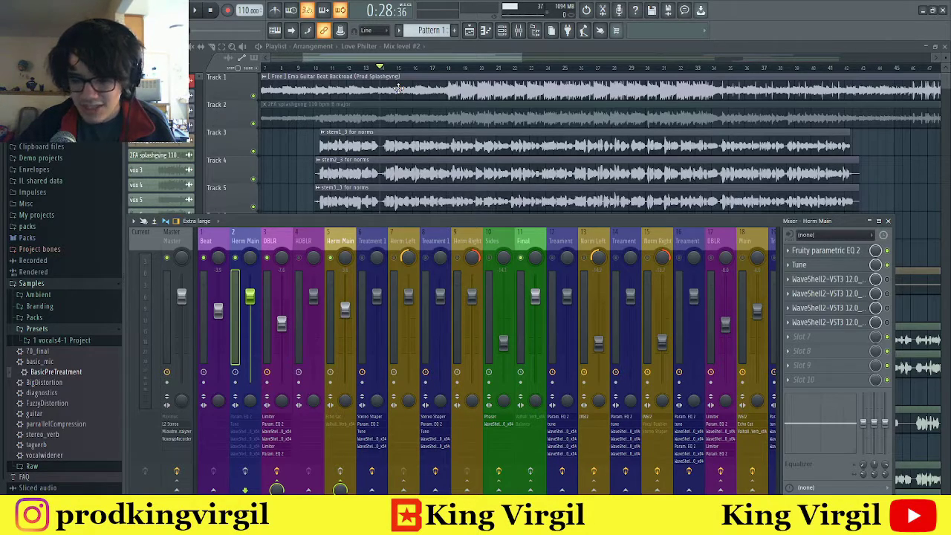
Play a section of the mix and examine the Fruity parametric EQ 2 curve on the Herm Main track
{"action": "key", "text": "space"}
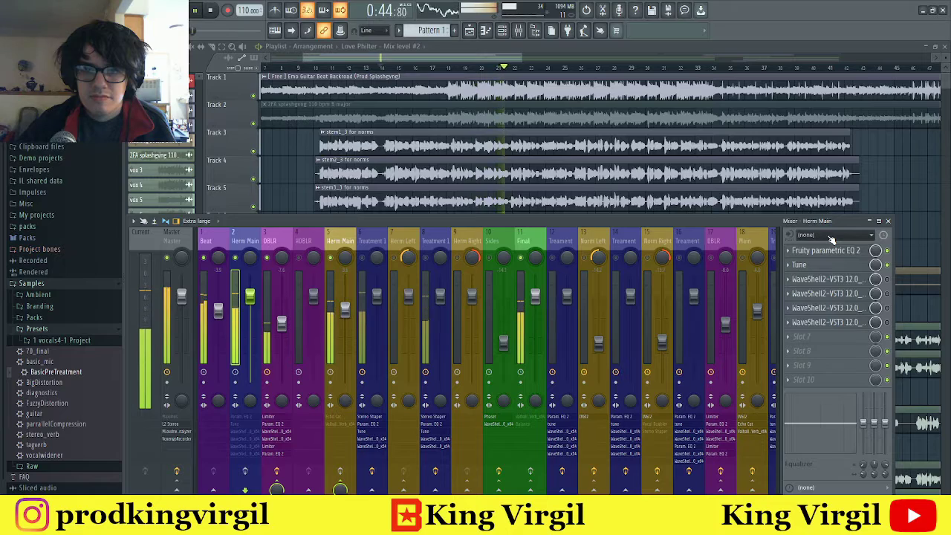
{"action": "key", "text": "space"}
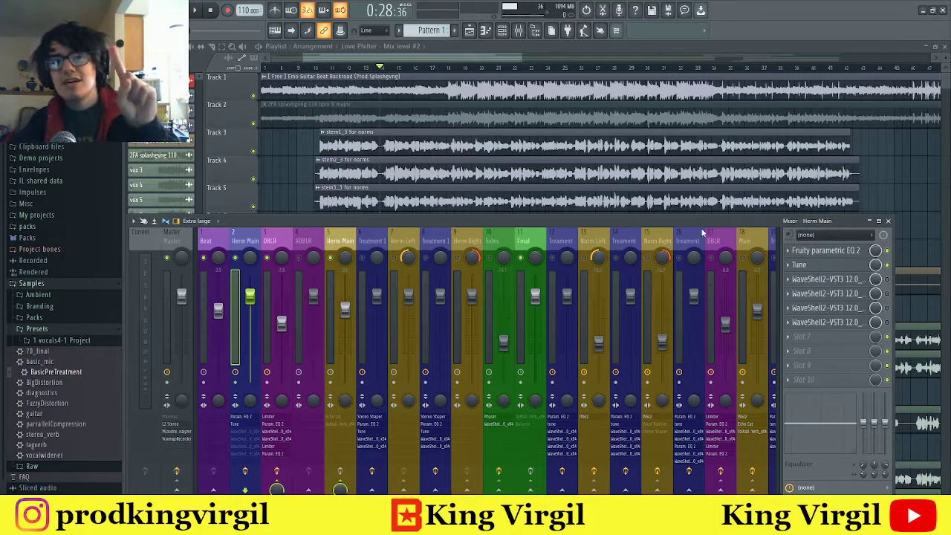
{"action": "left_click", "coordinate": [838, 252]}
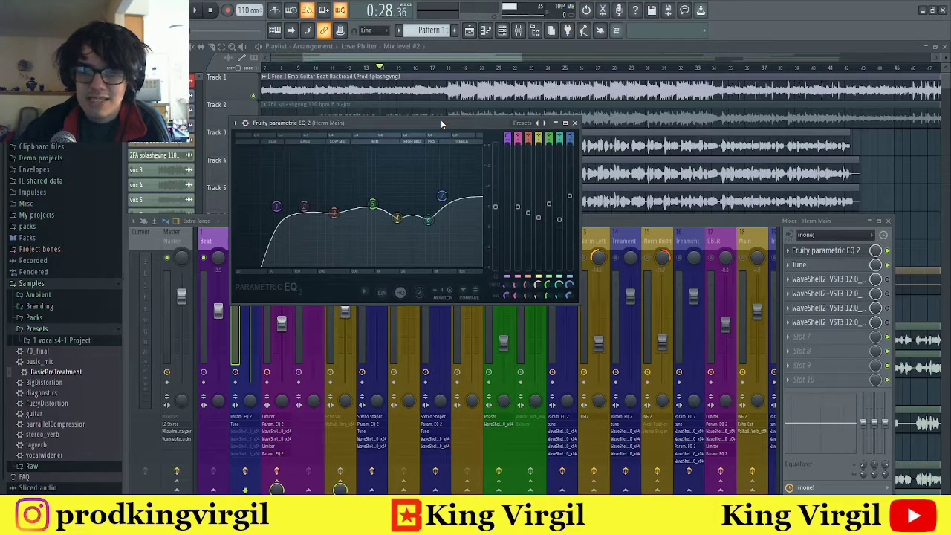
{"action": "left_click_drag", "start_coordinate": [440, 120], "coordinate": [479, 118]}
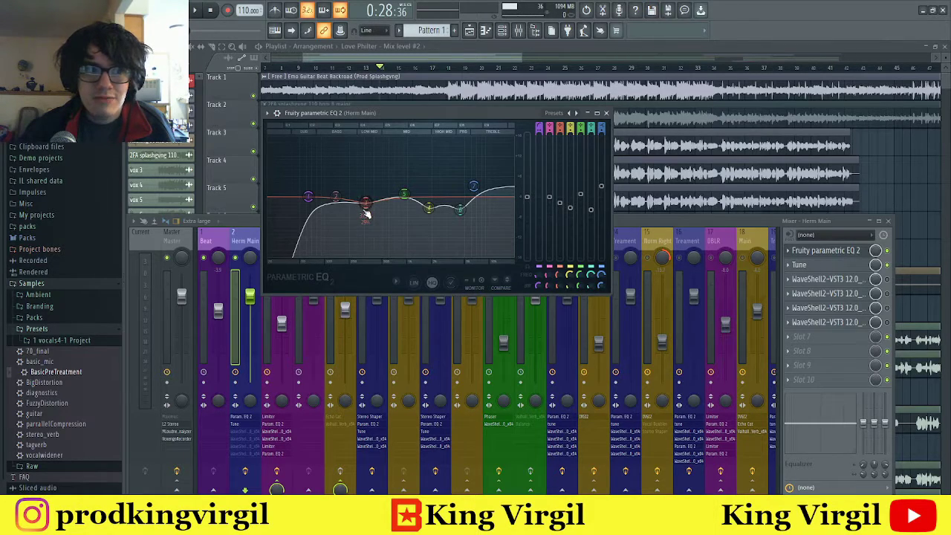
{"action": "left_click", "coordinate": [607, 114]}
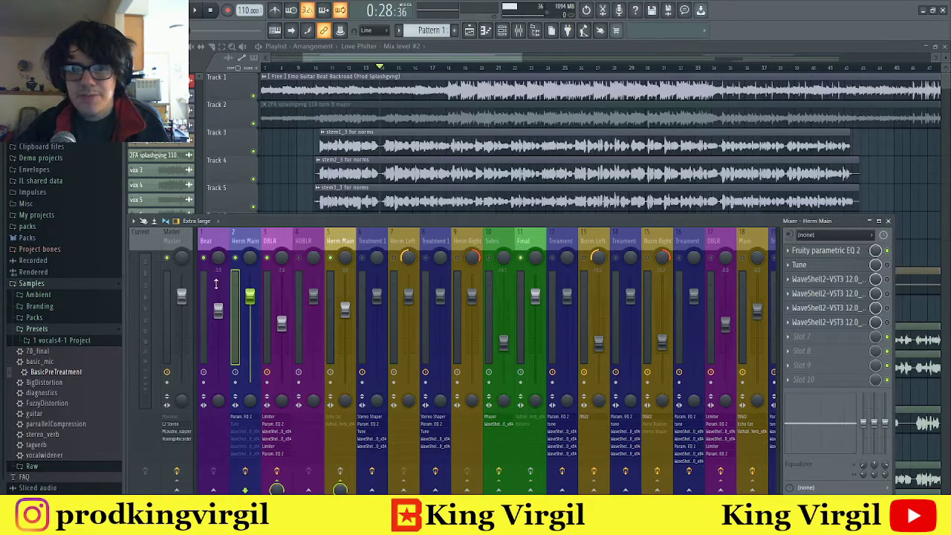
Play the section twice to compare the Herm Main vocal with Fruity parametric EQ 2 enabled and bypassed
{"action": "key", "text": "space"}
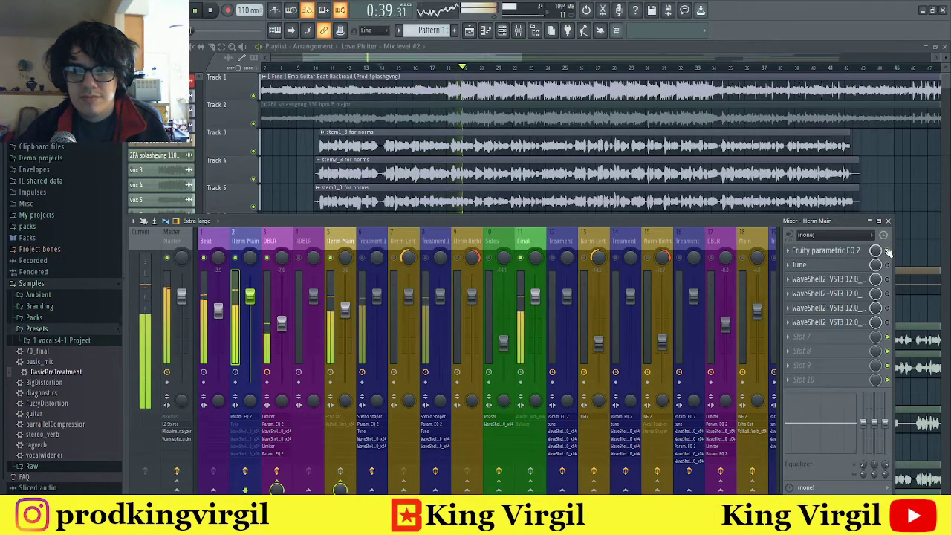
{"action": "key", "text": "space"}
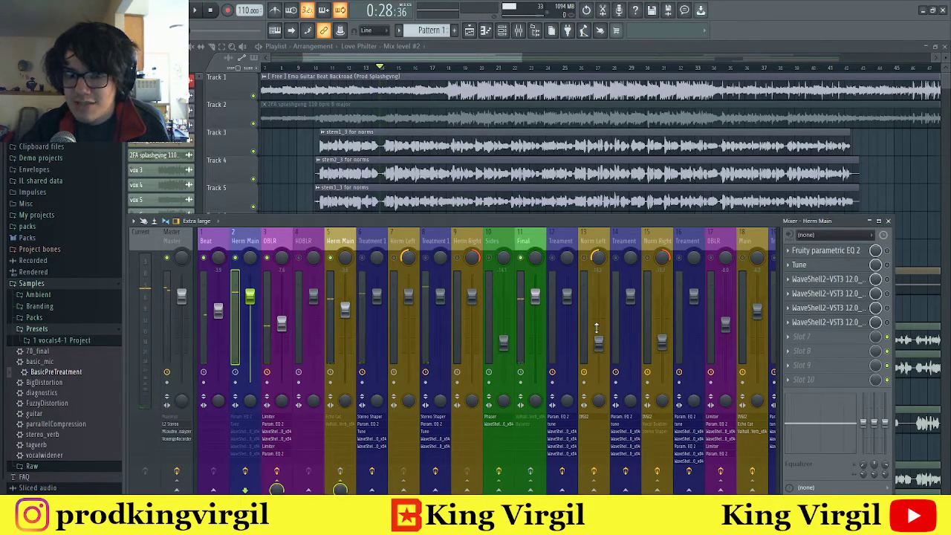
{"action": "key", "text": "space"}
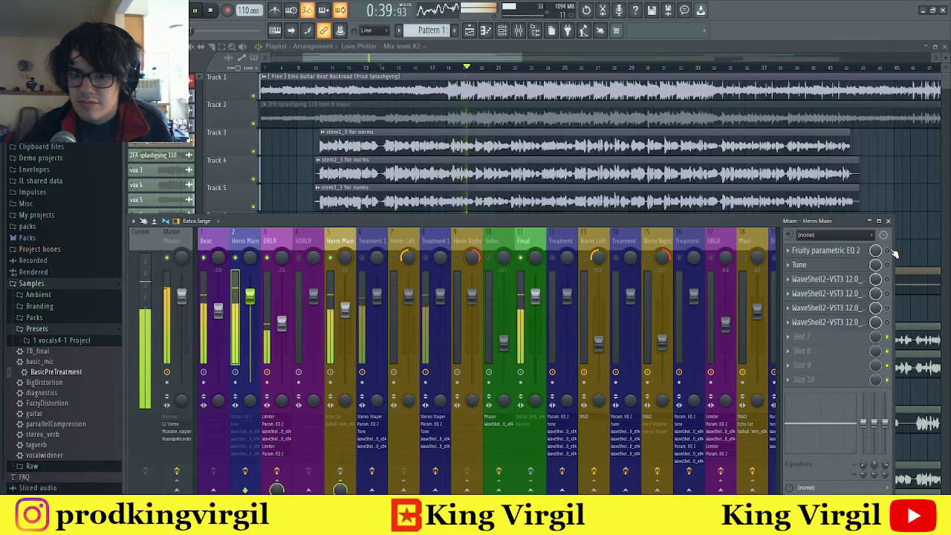
{"action": "key", "text": "space"}
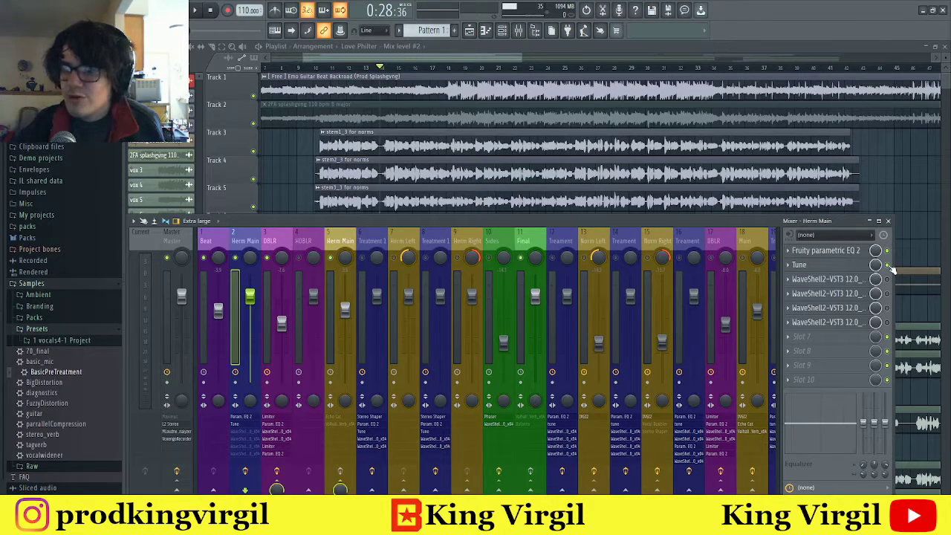
Examine the Waves Tune settings on Herm Main and play the section with pitch correction active
{"action": "left_click", "coordinate": [847, 265]}
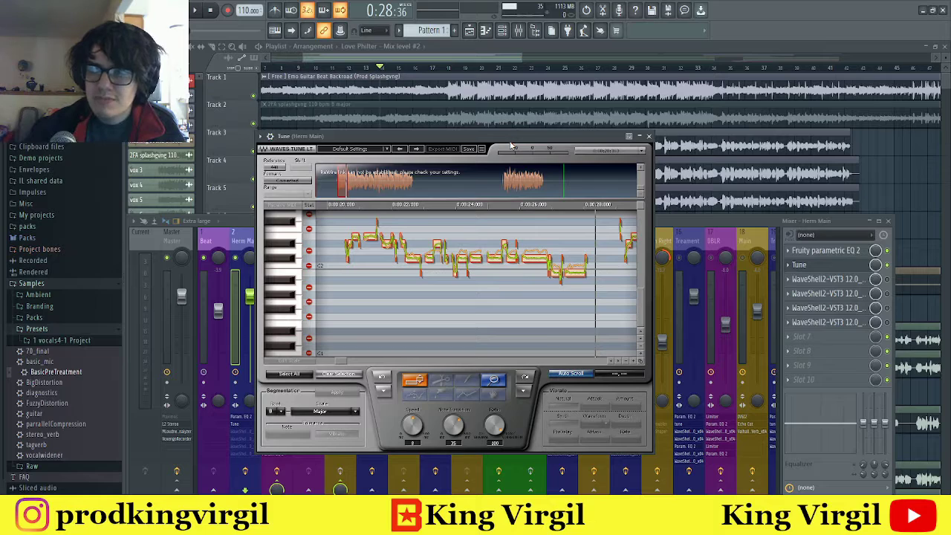
{"action": "left_click_drag", "start_coordinate": [512, 146], "coordinate": [488, 134]}
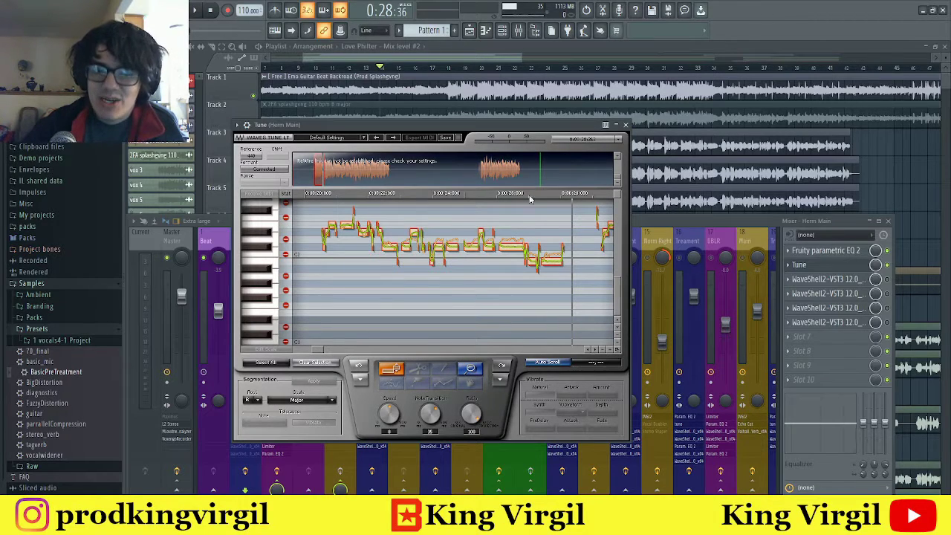
{"action": "left_click", "coordinate": [625, 124]}
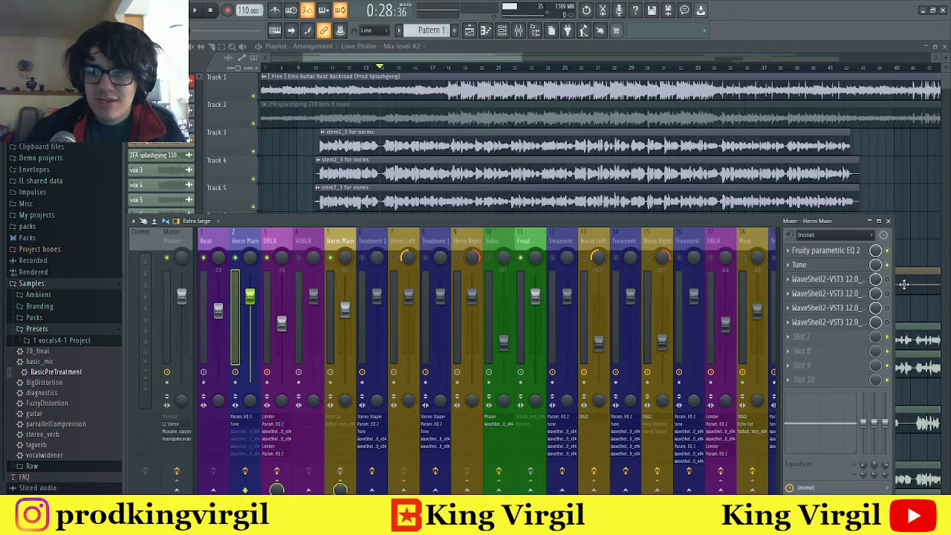
{"action": "key", "text": "space"}
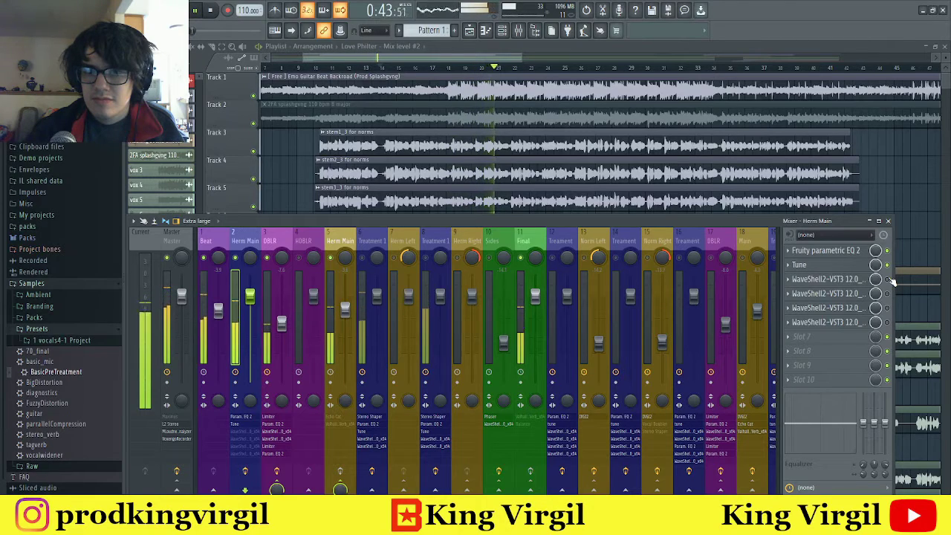
{"action": "key", "text": "space"}
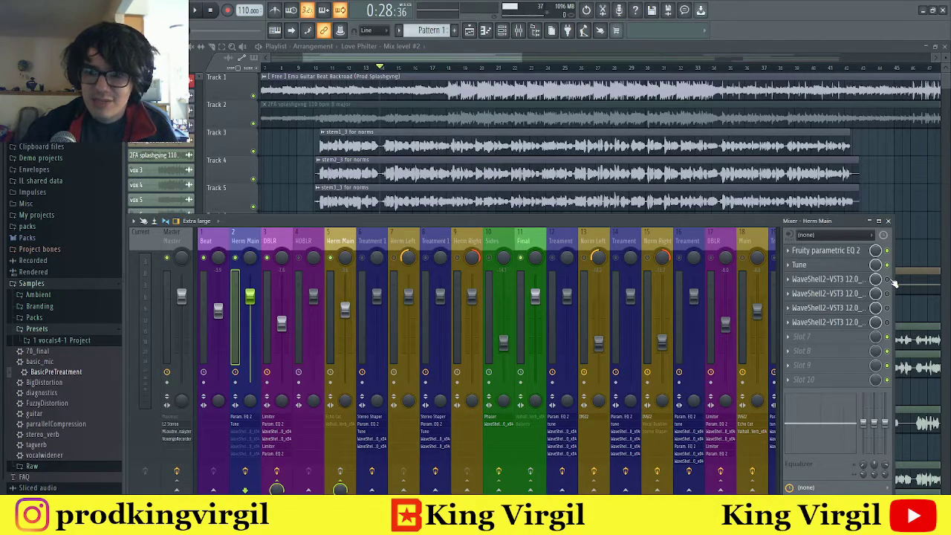
Open the first CLA-76 compressor on Herm Main and examine its input, output, attack, release and ratio settings
{"action": "left_click", "coordinate": [851, 279]}
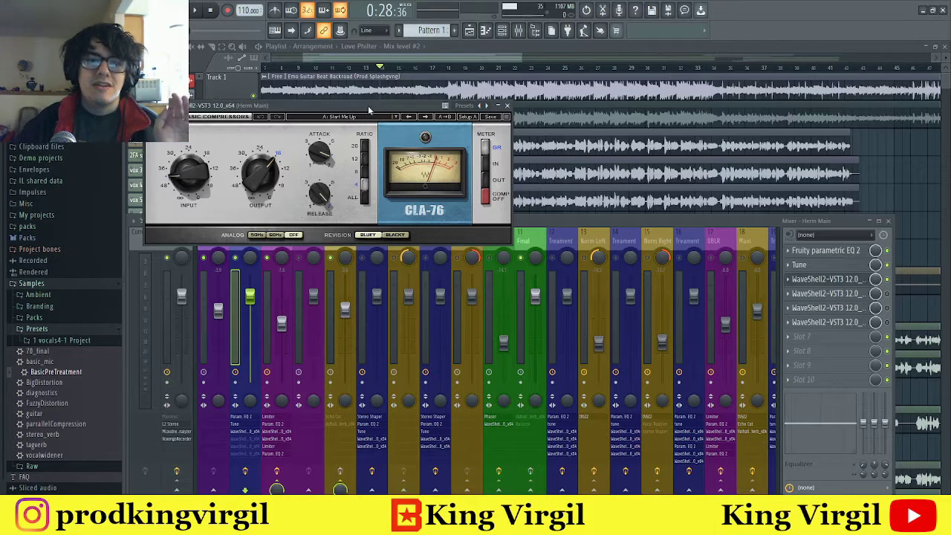
{"action": "left_click_drag", "start_coordinate": [368, 106], "coordinate": [452, 106]}
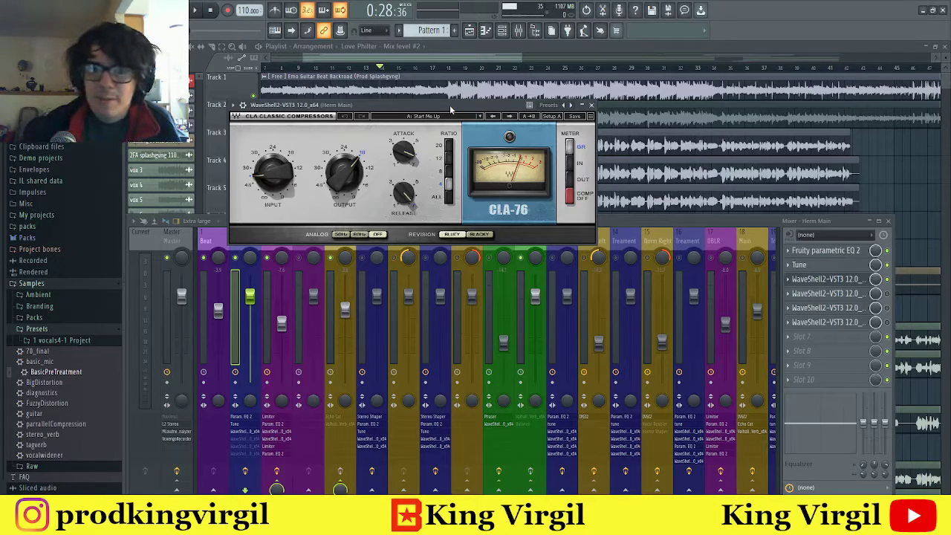
{"action": "left_click_drag", "start_coordinate": [449, 105], "coordinate": [475, 109]}
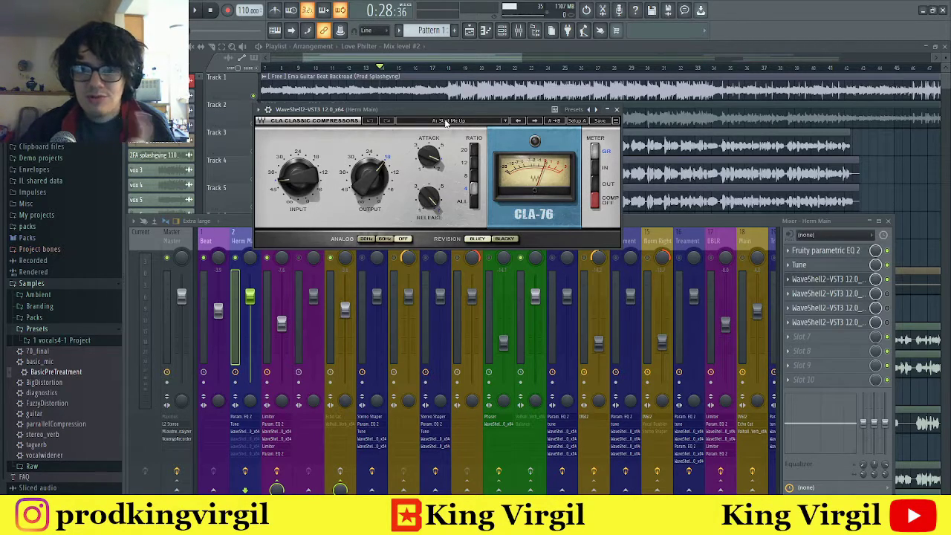
{"action": "mouse_move", "coordinate": [428, 155]}
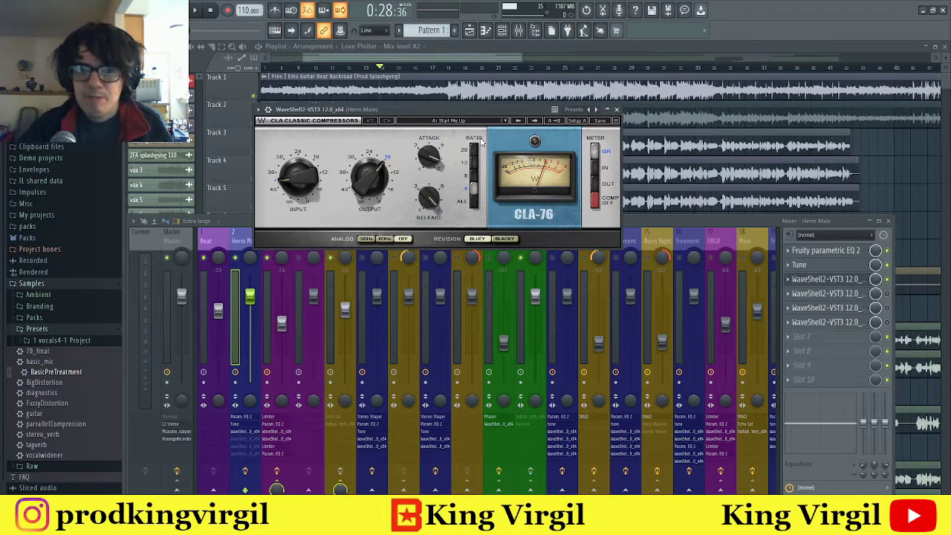
Enable the first CLA-76 on Herm Main, play the section to compare its effect, and close the compressor
{"action": "left_click", "coordinate": [890, 279]}
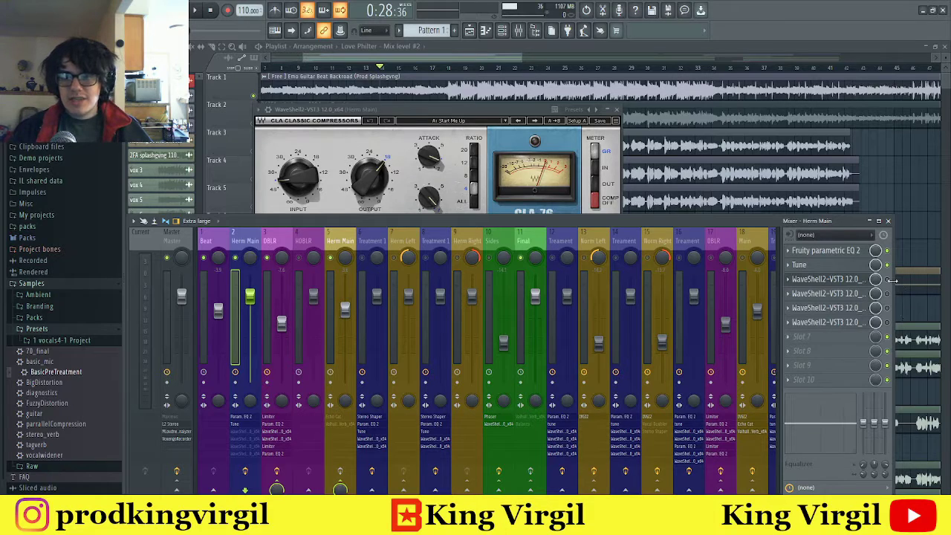
{"action": "key", "text": "space"}
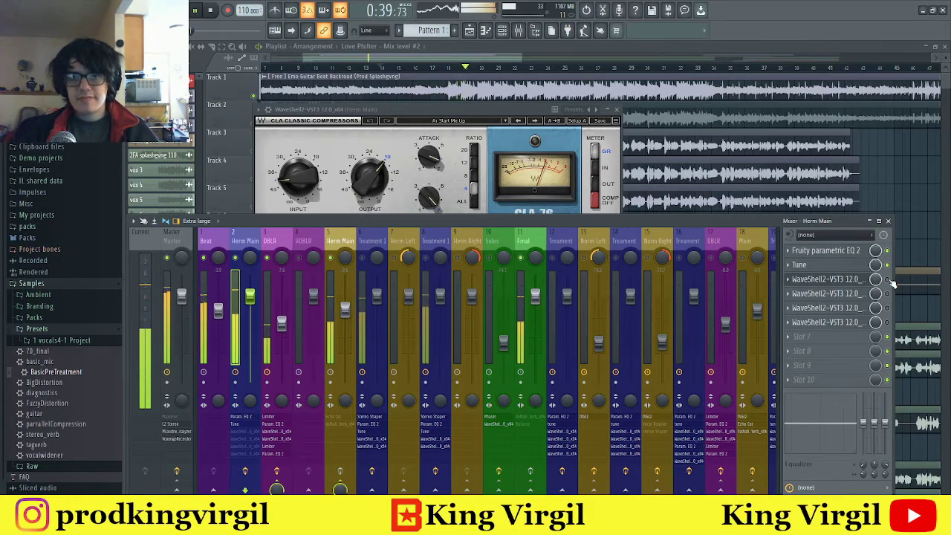
{"action": "key", "text": "space"}
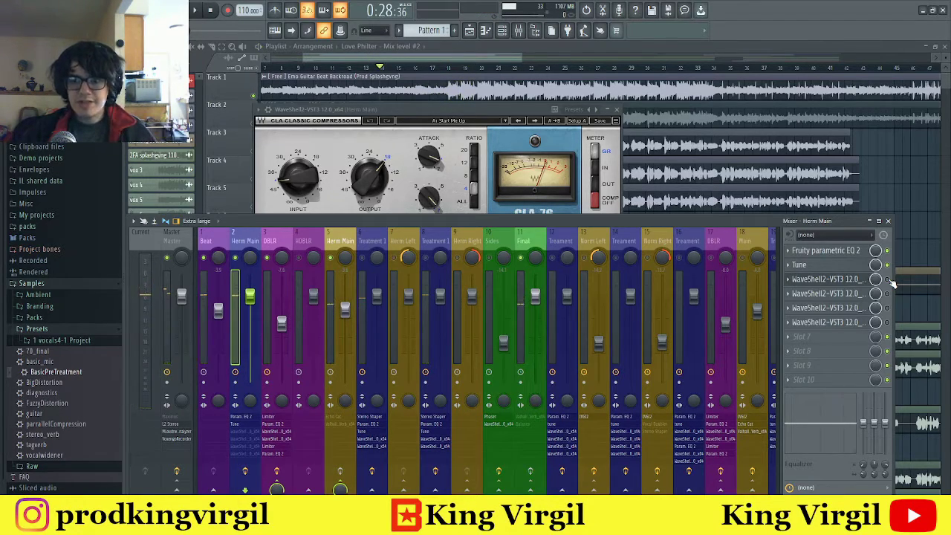
{"action": "key", "text": "space"}
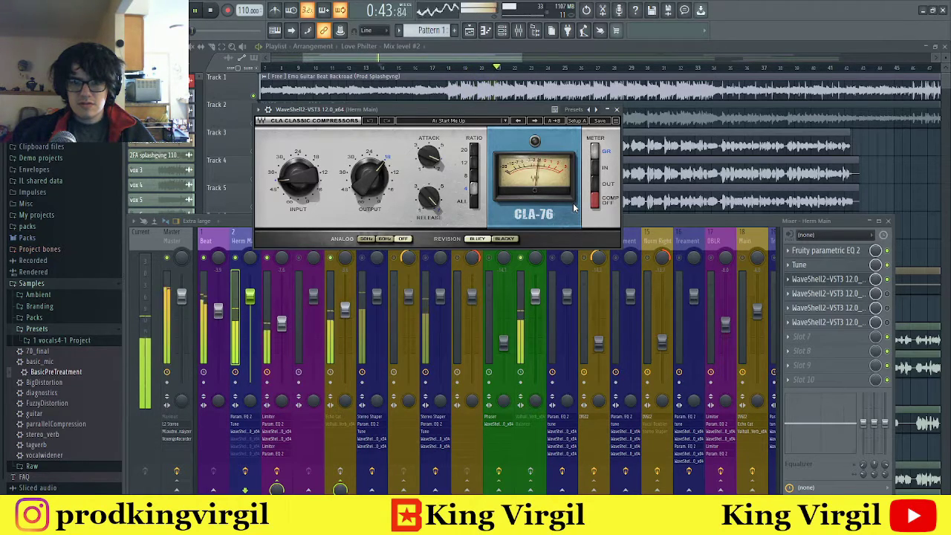
{"action": "key", "text": "space"}
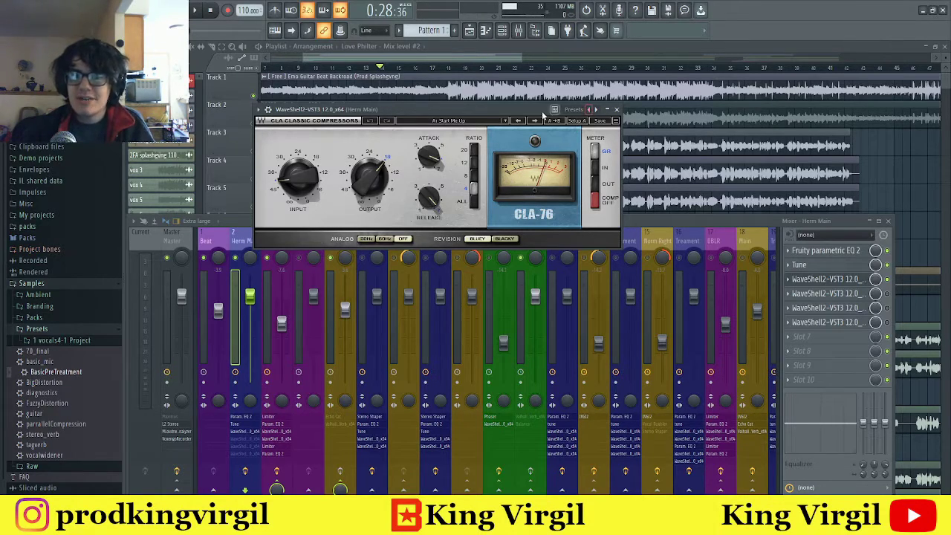
{"action": "left_click_drag", "start_coordinate": [592, 109], "coordinate": [571, 107]}
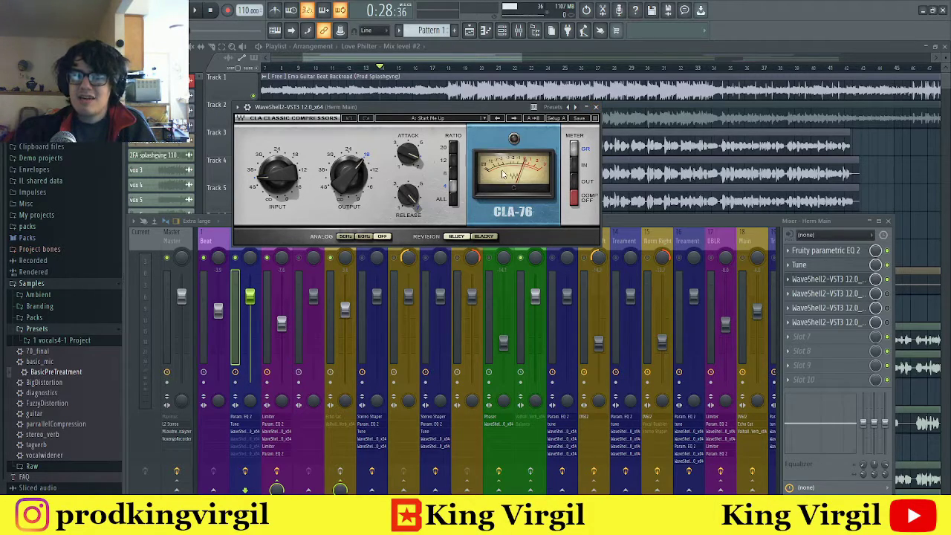
{"action": "left_click", "coordinate": [596, 108]}
Open the second CLA-76 compressor, in Herm Main's fourth effect slot, and enable it
{"action": "left_click", "coordinate": [846, 295]}
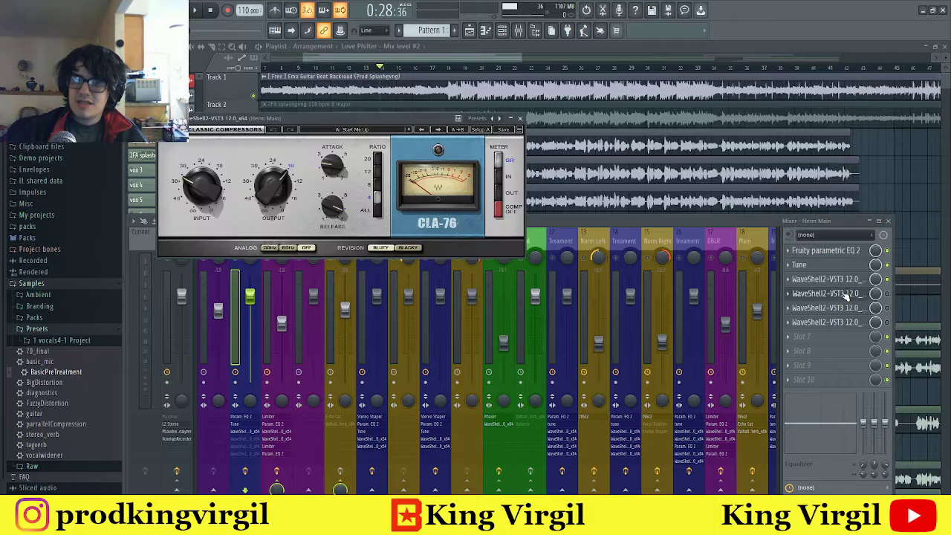
{"action": "left_click_drag", "start_coordinate": [398, 118], "coordinate": [437, 104]}
{"action": "left_click", "coordinate": [888, 293]}
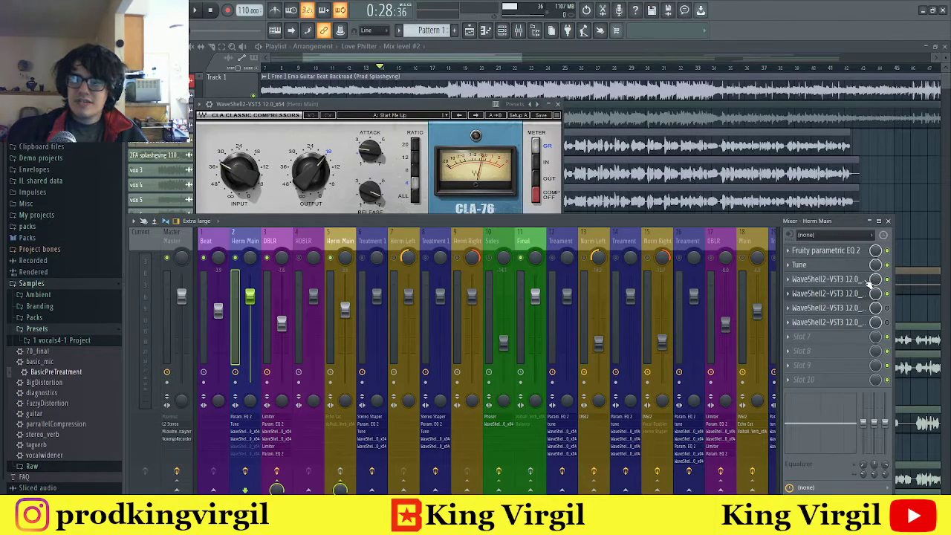
Compare the settings of the first and second CLA-76 compressors on Herm Main, leaving only the second one open
{"action": "left_click", "coordinate": [867, 281]}
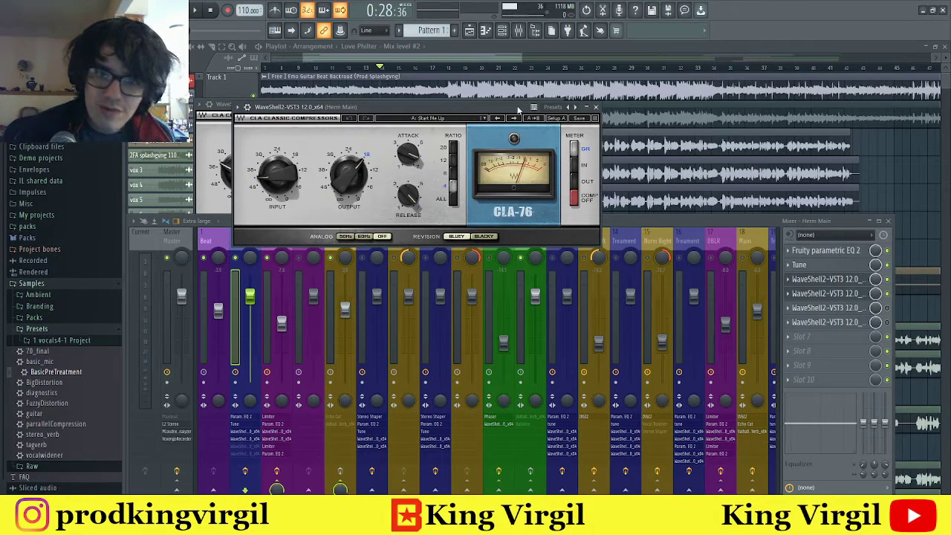
{"action": "left_click_drag", "start_coordinate": [519, 110], "coordinate": [488, 127]}
{"action": "left_click", "coordinate": [558, 105]}
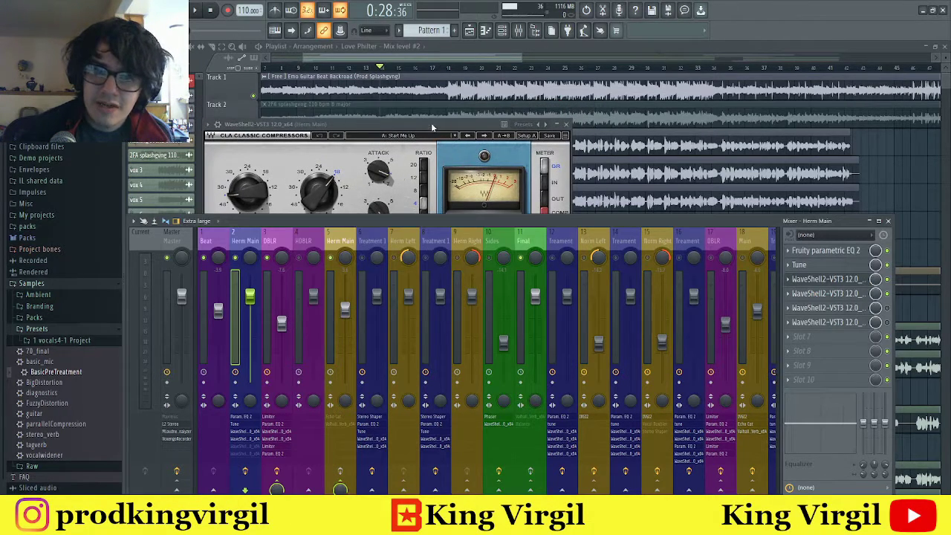
{"action": "left_click_drag", "start_coordinate": [431, 123], "coordinate": [409, 111]}
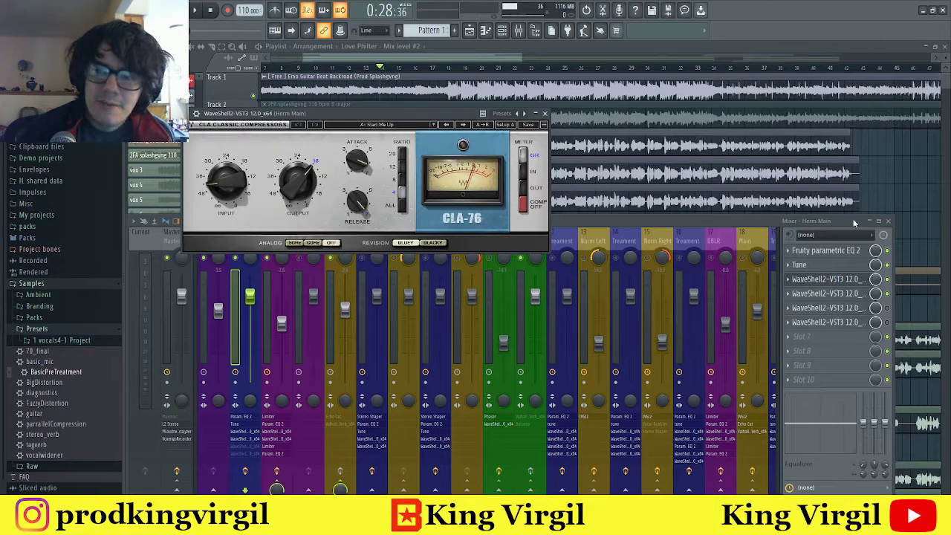
{"action": "left_click", "coordinate": [825, 279]}
{"action": "left_click", "coordinate": [829, 293]}
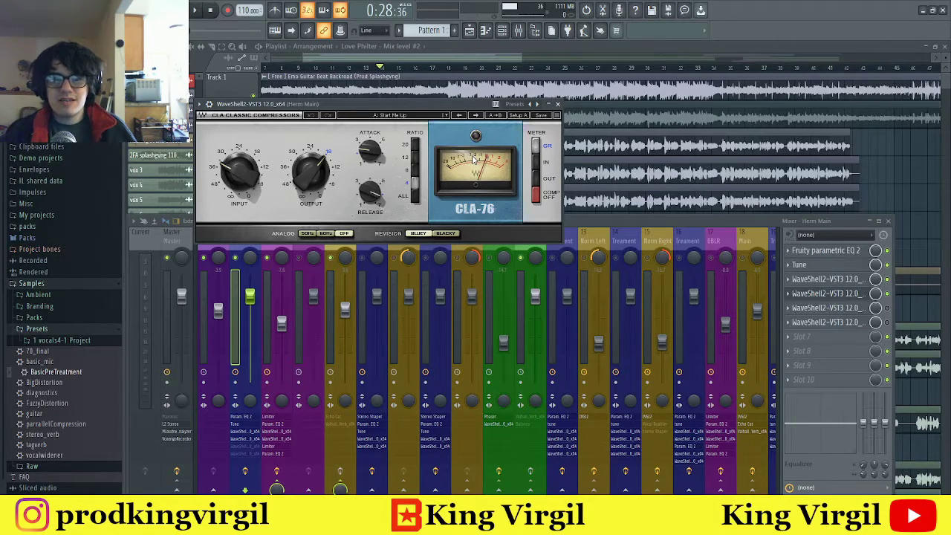
Play the section to hear the second CLA-76 working on Herm Main, and close the compressor
{"action": "left_click", "coordinate": [198, 9]}
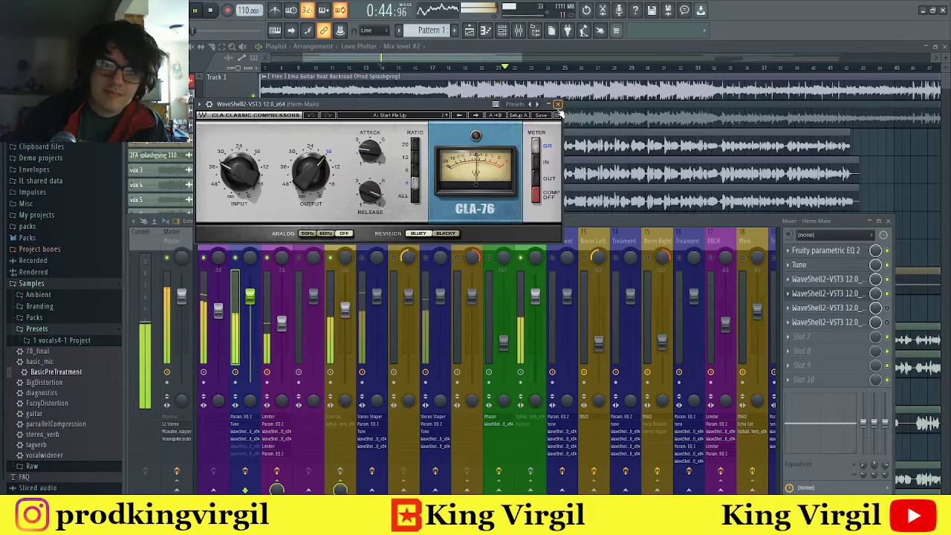
{"action": "key", "text": "space"}
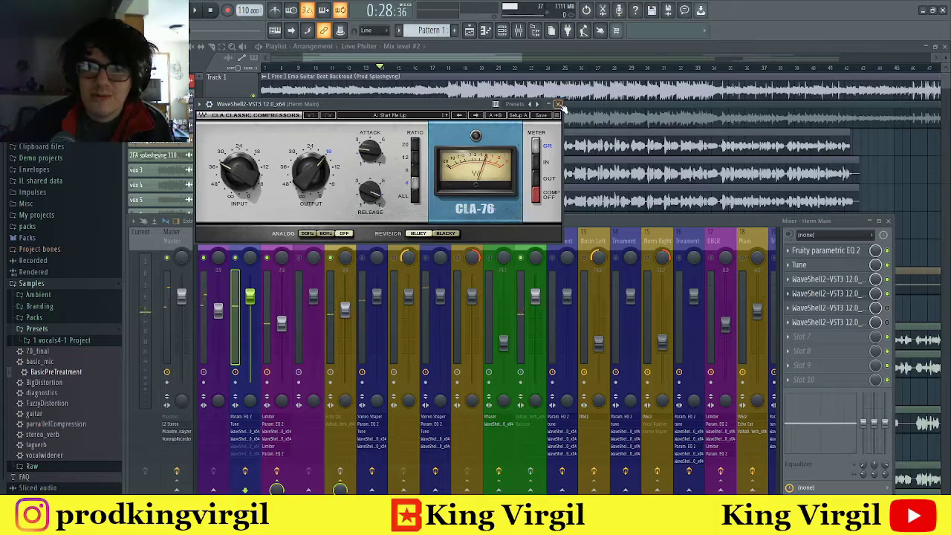
{"action": "left_click", "coordinate": [558, 104]}
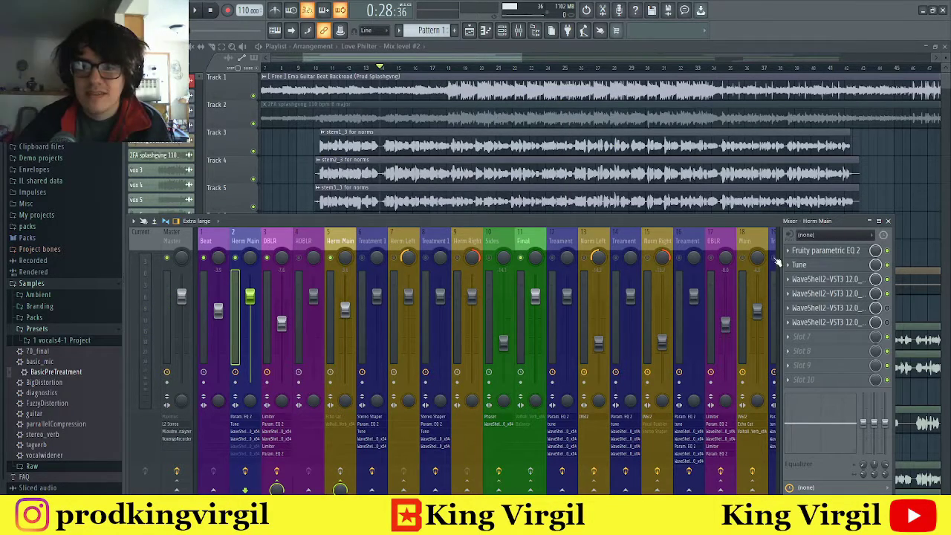
View the RVox and PuigChild 660 compressors in Herm Main's fifth and sixth effect slots, closing each one
{"action": "left_click", "coordinate": [855, 309]}
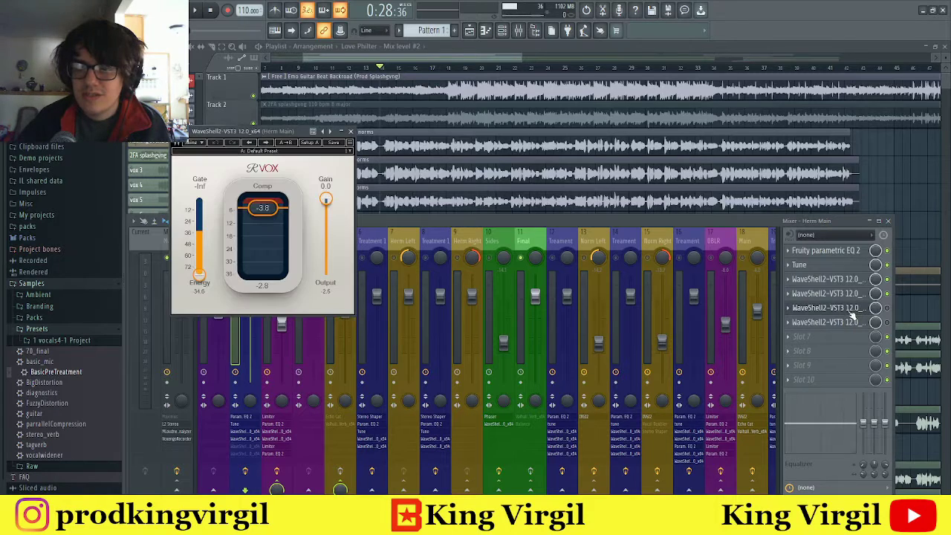
{"action": "left_click_drag", "start_coordinate": [299, 131], "coordinate": [338, 115]}
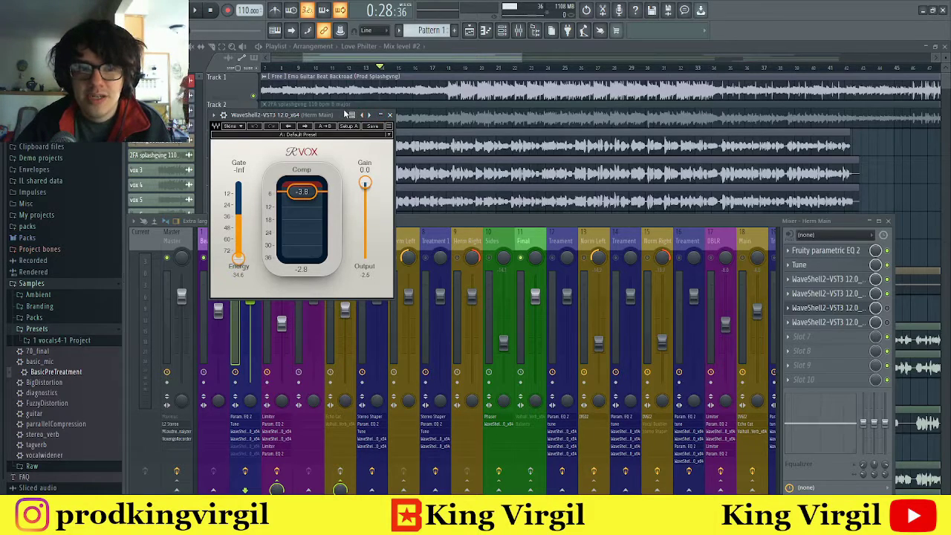
{"action": "left_click", "coordinate": [390, 117]}
{"action": "left_click", "coordinate": [831, 322]}
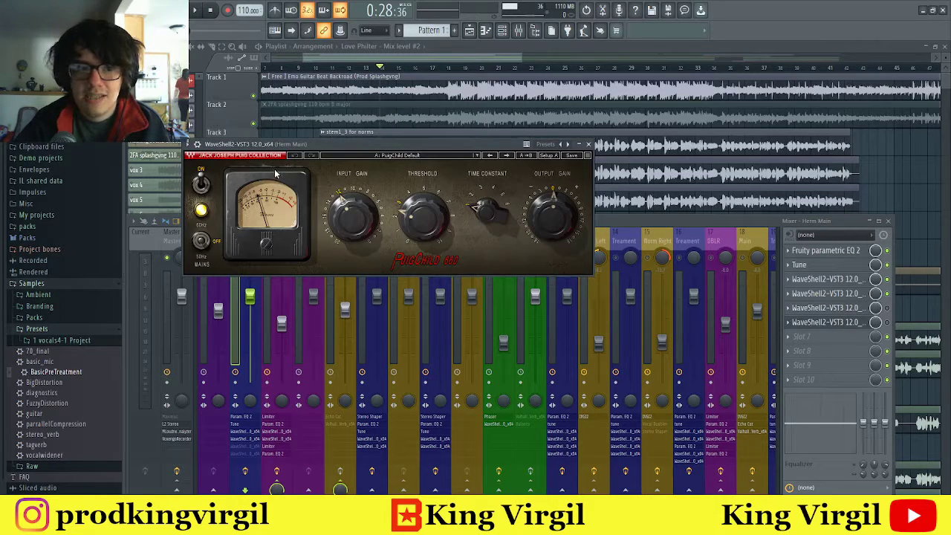
{"action": "left_click", "coordinate": [588, 145]}
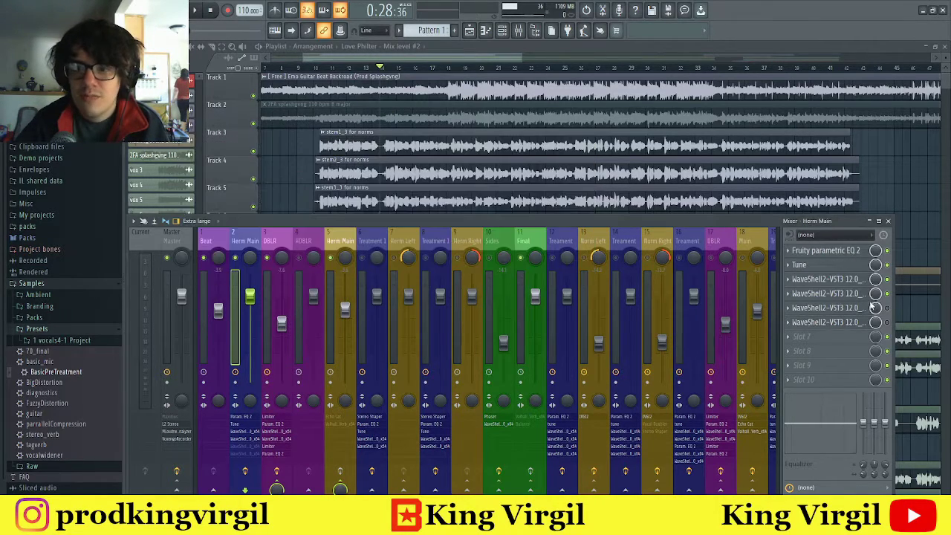
Open the RVox compressor in Herm Main's fifth effect slot, enable it, and show its full window
{"action": "left_click", "coordinate": [828, 308]}
{"action": "left_click", "coordinate": [895, 315]}
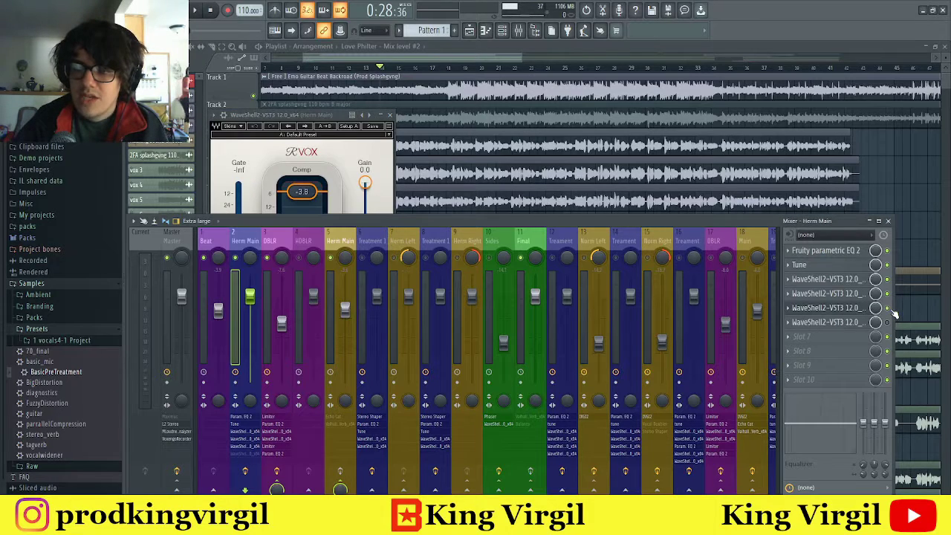
{"action": "left_click_drag", "start_coordinate": [341, 118], "coordinate": [319, 111]}
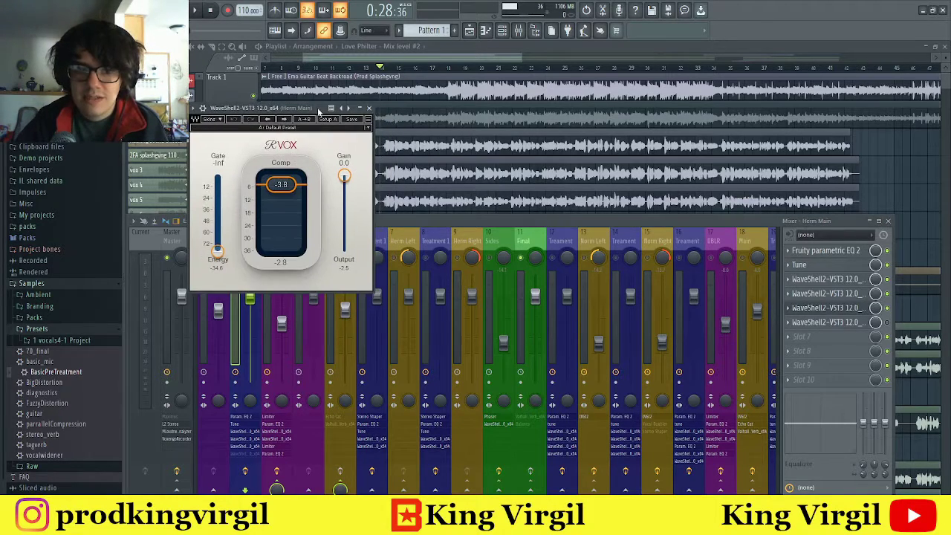
Enable the PuigChild 660 in Herm Main's sixth effect slot, view its settings, and close both compressor windows
{"action": "left_click", "coordinate": [892, 329]}
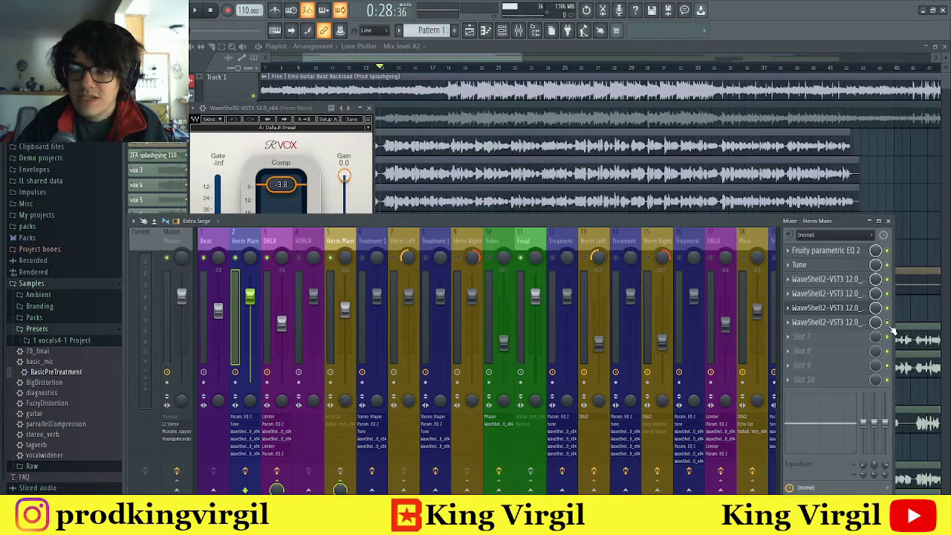
{"action": "left_click", "coordinate": [855, 322]}
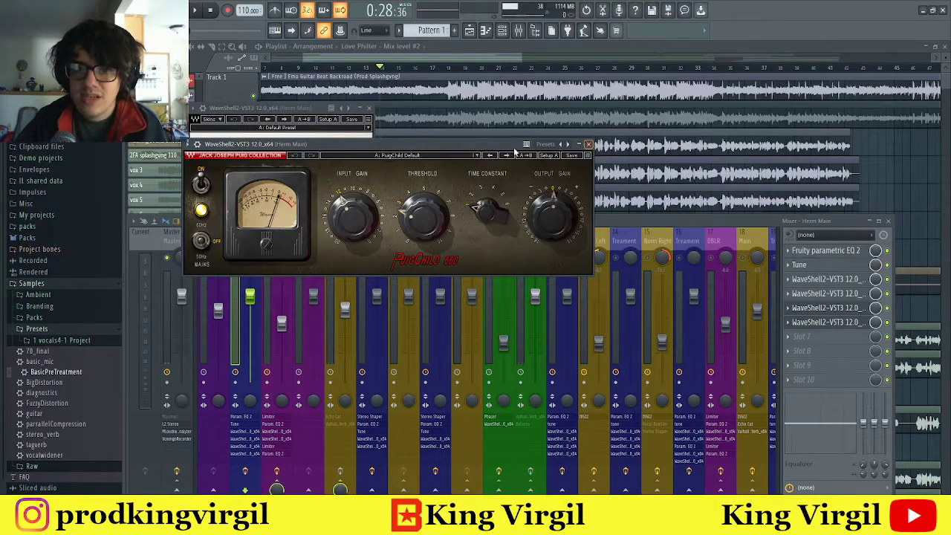
{"action": "left_click", "coordinate": [589, 144]}
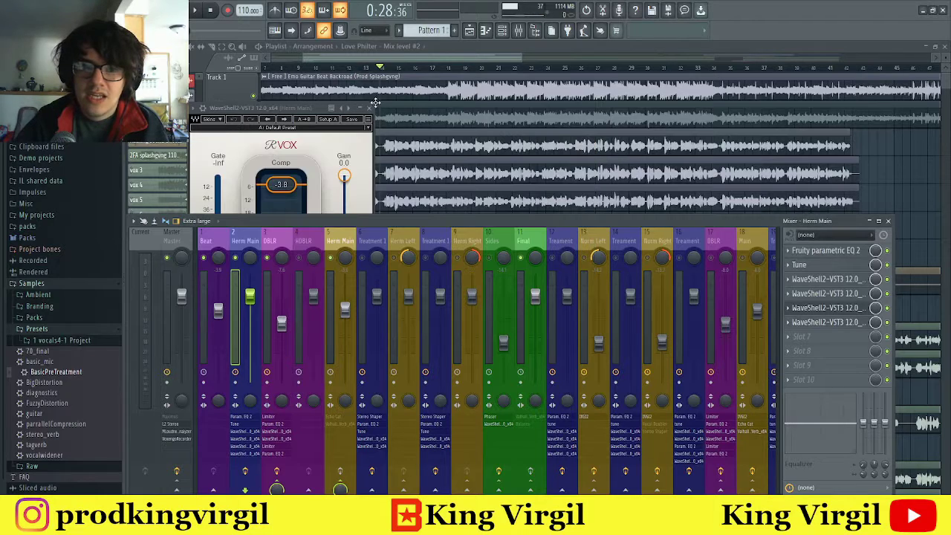
{"action": "left_click", "coordinate": [369, 108]}
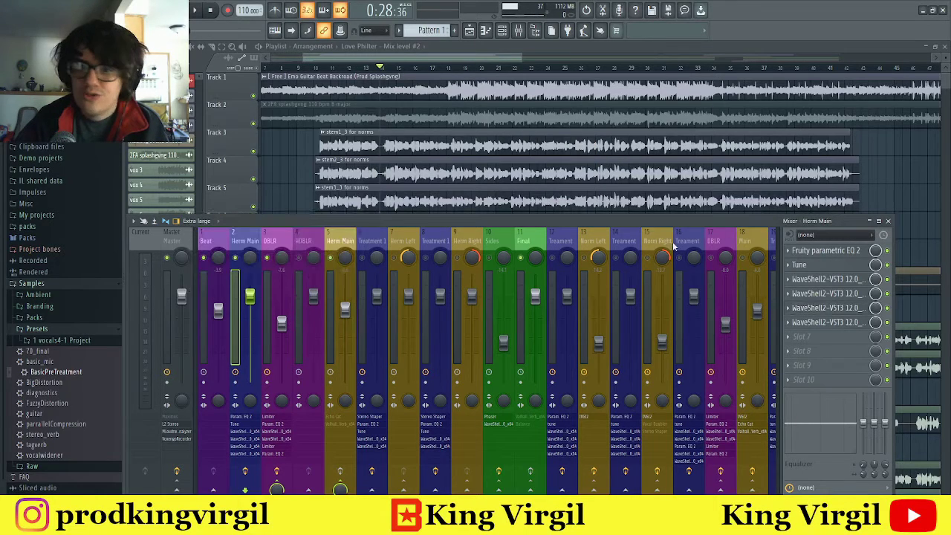
Check the RVox settings once more, close it, and play the section with Herm Main's whole effect chain enabled
{"action": "left_click", "coordinate": [847, 308]}
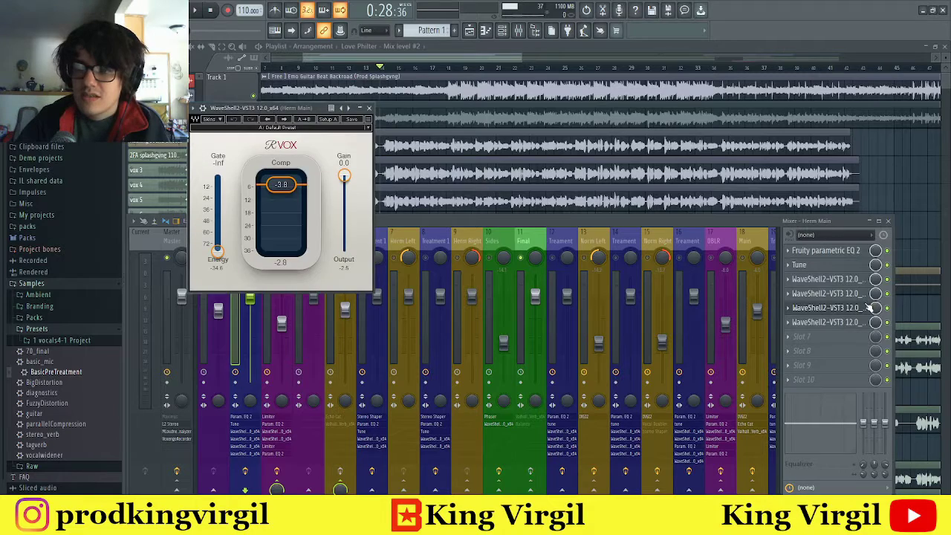
{"action": "left_click", "coordinate": [369, 108]}
{"action": "key", "text": "space"}
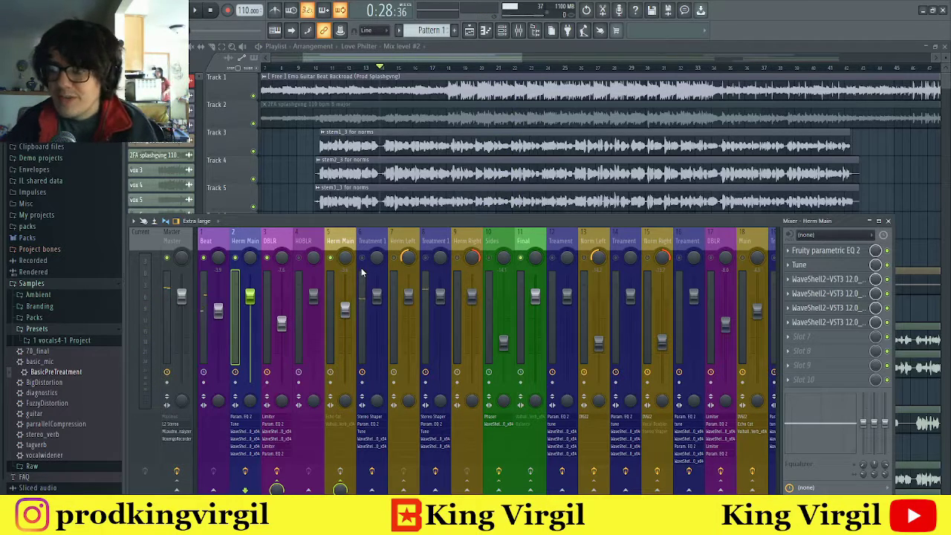
Compare the effect chain on Herm Main with the Echo Cat and ValhallaVintageVerb on the Herm Main bus, mixer track 5
{"action": "left_click", "coordinate": [327, 307]}
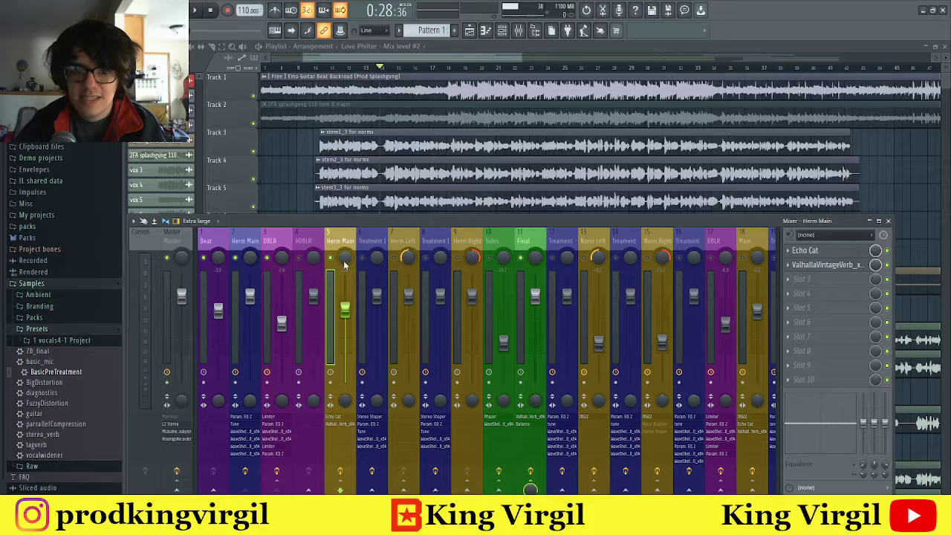
{"action": "left_click", "coordinate": [231, 332]}
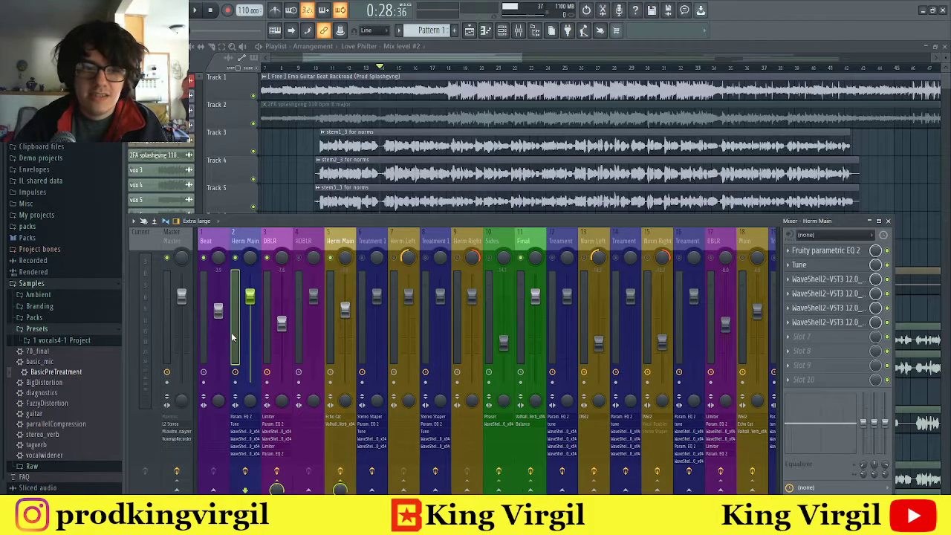
{"action": "left_click", "coordinate": [331, 310]}
Solo the Final bus with its vocal tracks, look over the arrangement, and play the vocals without the beat
{"action": "left_click", "coordinate": [519, 345]}
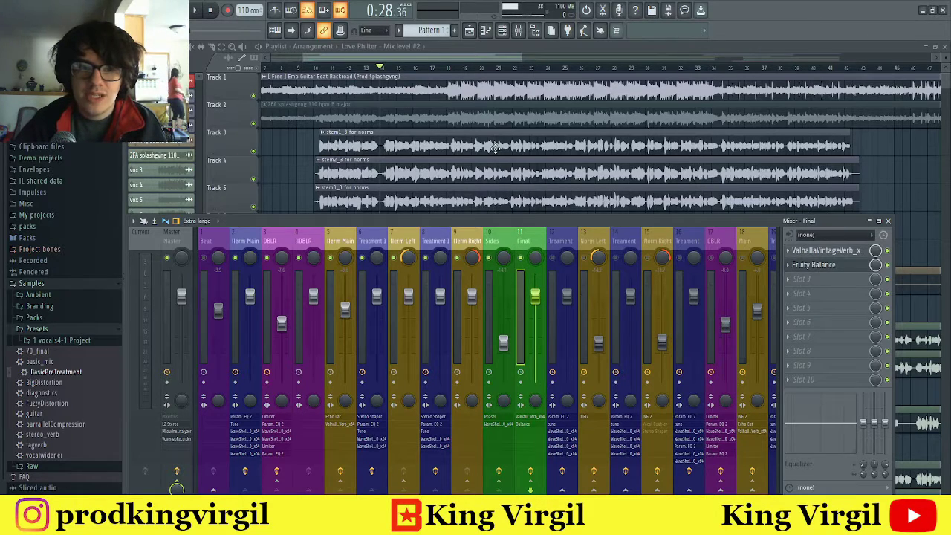
{"action": "left_click_drag", "start_coordinate": [496, 148], "coordinate": [534, 212]}
{"action": "scroll", "coordinate": [524, 231], "scroll_direction": "down", "scroll_amount": 3}
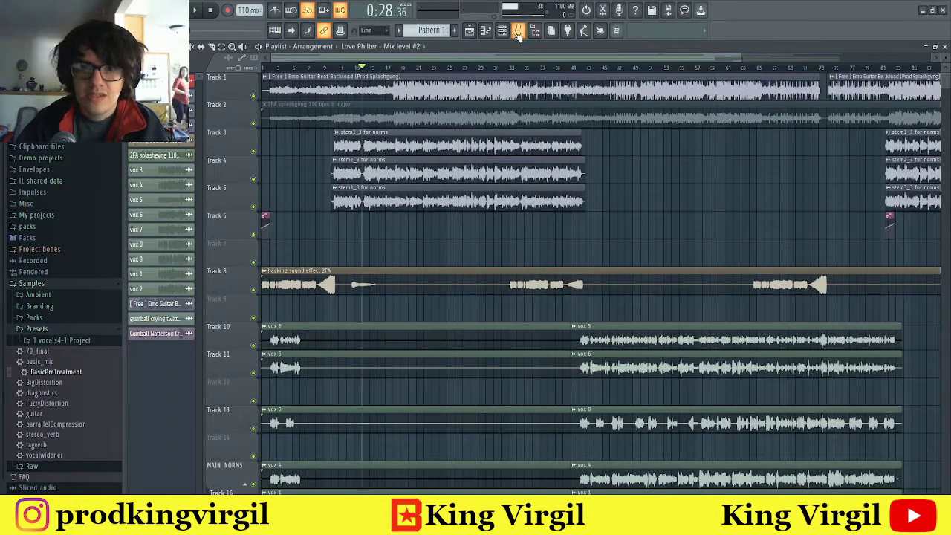
{"action": "left_click", "coordinate": [518, 32]}
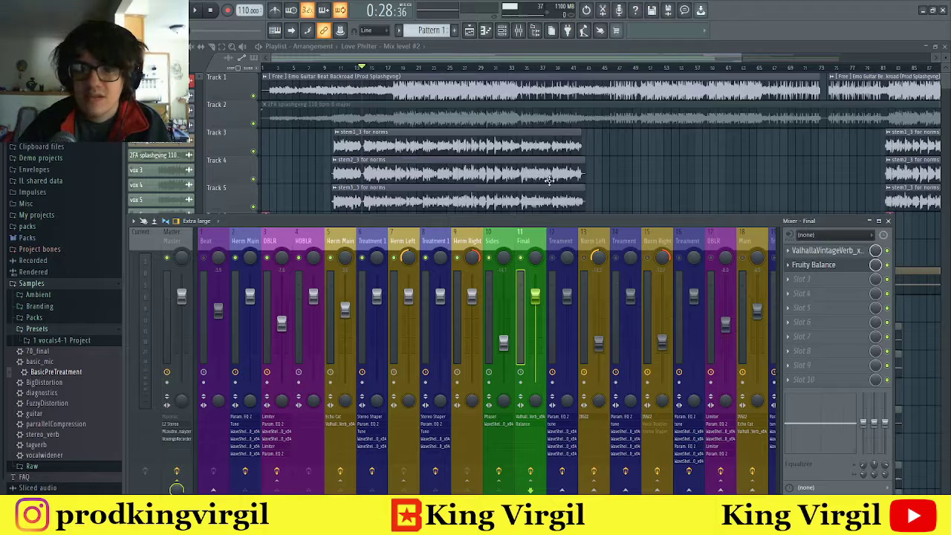
{"action": "key", "text": "space"}
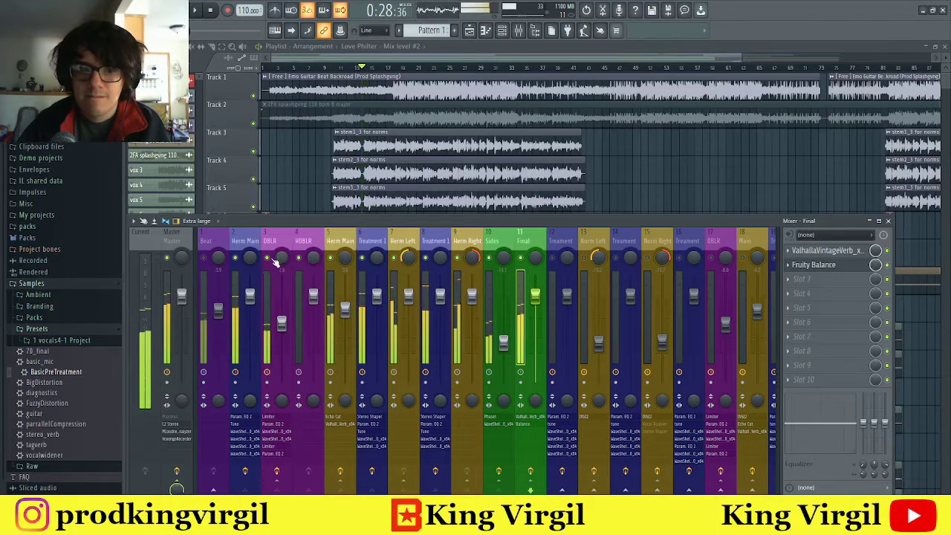
Unmute the Beat and turn all the other mixer tracks back on
{"action": "left_click", "coordinate": [203, 258]}
{"action": "right_click", "coordinate": [202, 258]}
{"action": "right_click", "coordinate": [203, 257]}
Play the full mix while looking over the whole arrangement in the playlist
{"action": "key", "text": "space"}
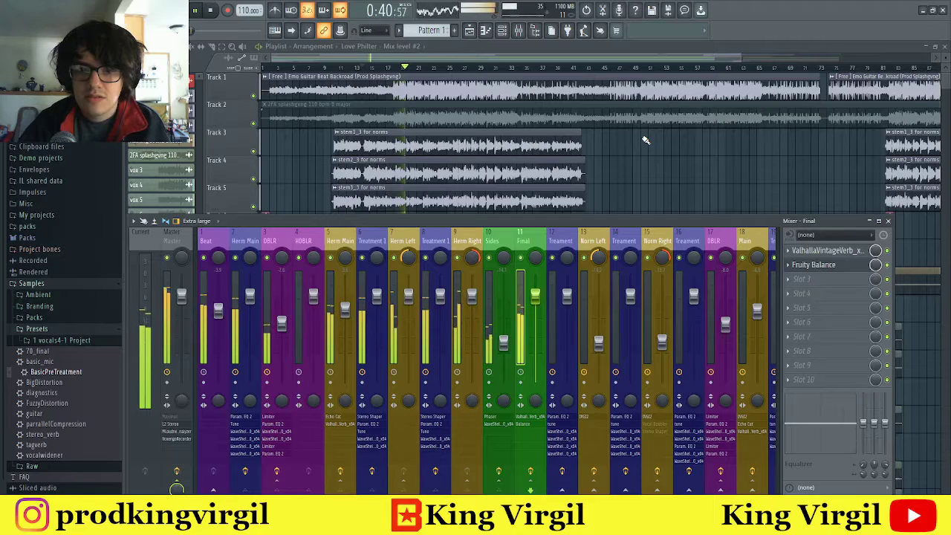
{"action": "left_click_drag", "start_coordinate": [644, 140], "coordinate": [609, 110]}
{"action": "scroll", "coordinate": [630, 179], "scroll_direction": "down", "scroll_amount": 2}
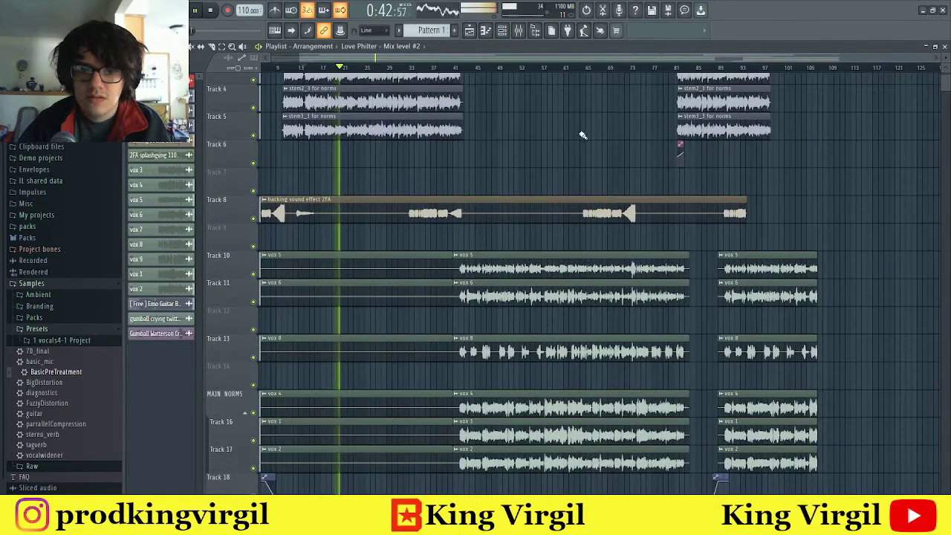
{"action": "left_click_drag", "start_coordinate": [587, 170], "coordinate": [616, 263]}
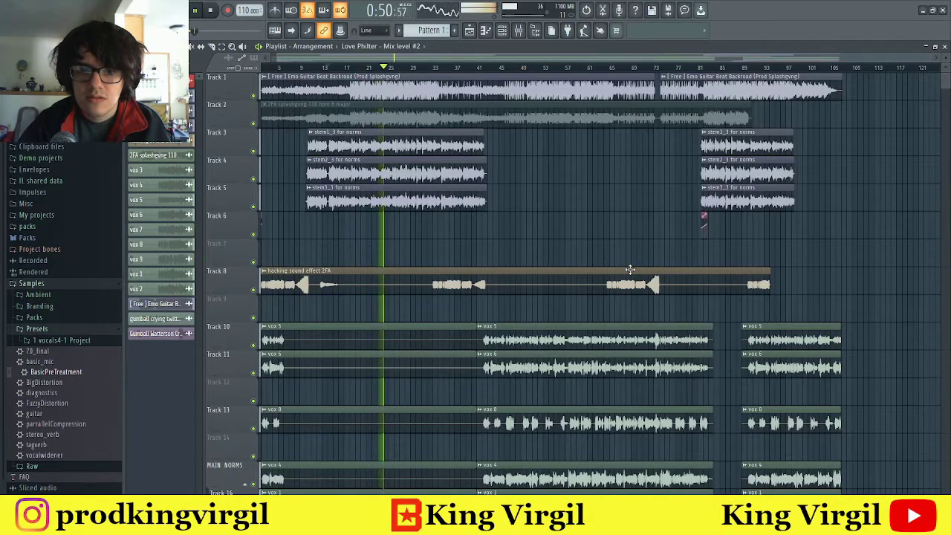
{"action": "left_click_drag", "start_coordinate": [630, 270], "coordinate": [654, 289]}
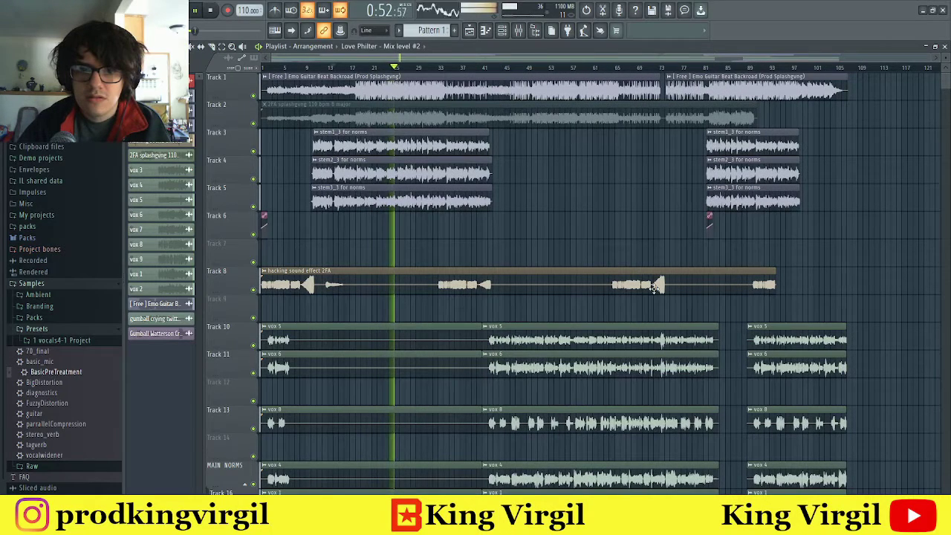